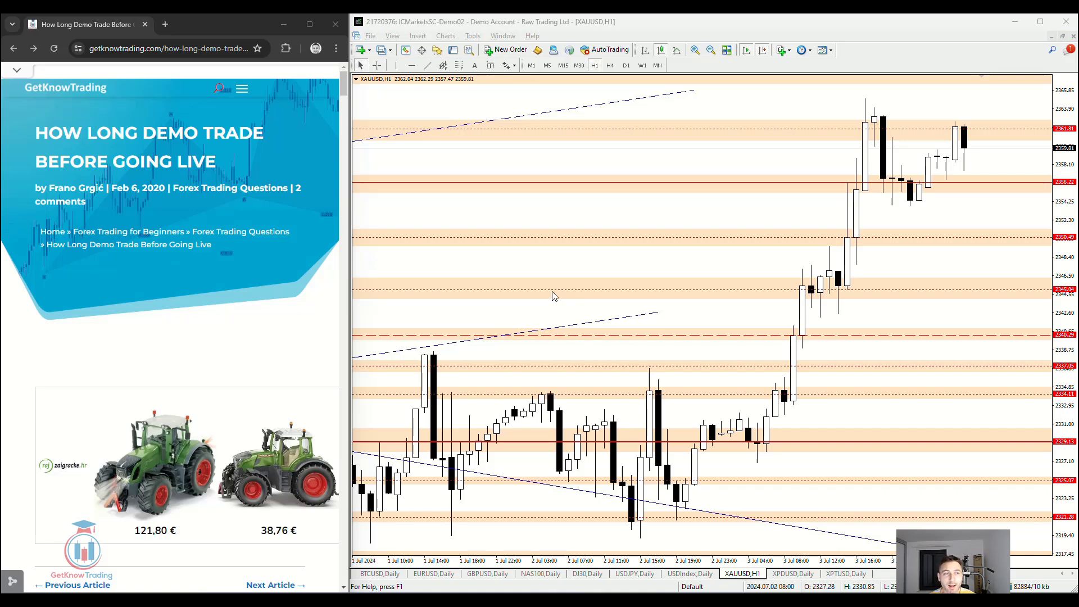
# - Highlight the title 'Demo Trade Before Going Live' and scroll the article down to its Contents box
pyautogui.moveTo(140, 133); pyautogui.dragTo(211, 163)
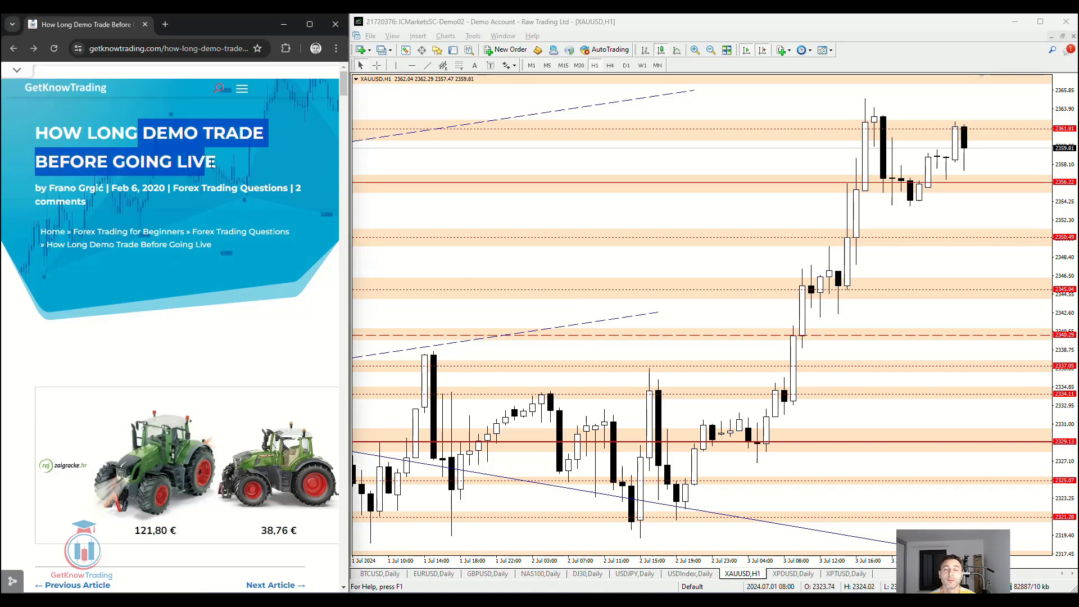
pyautogui.click(458, 165)
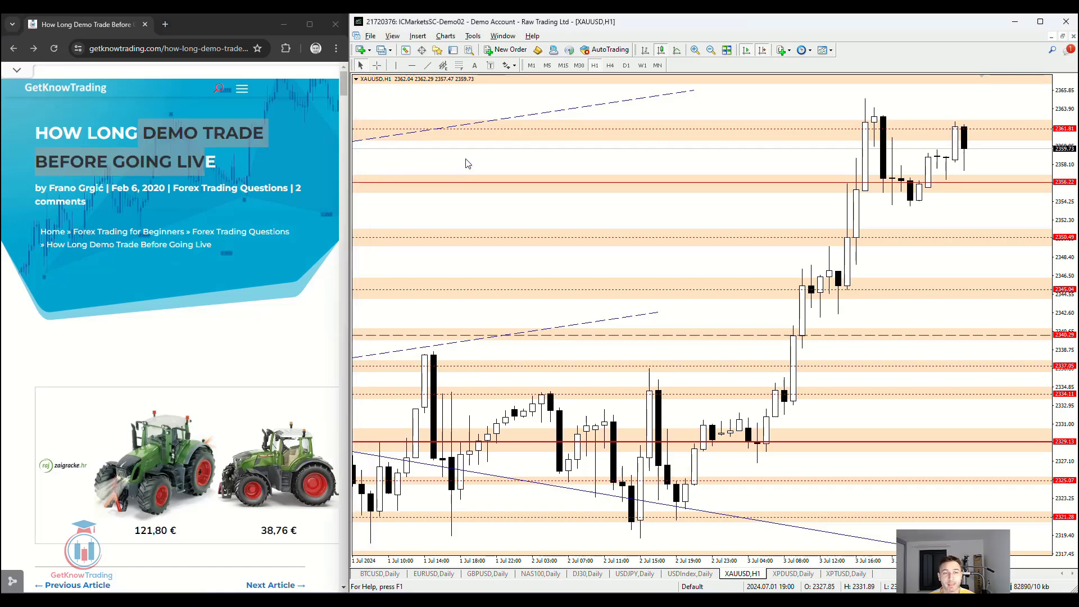
pyautogui.click(221, 144)
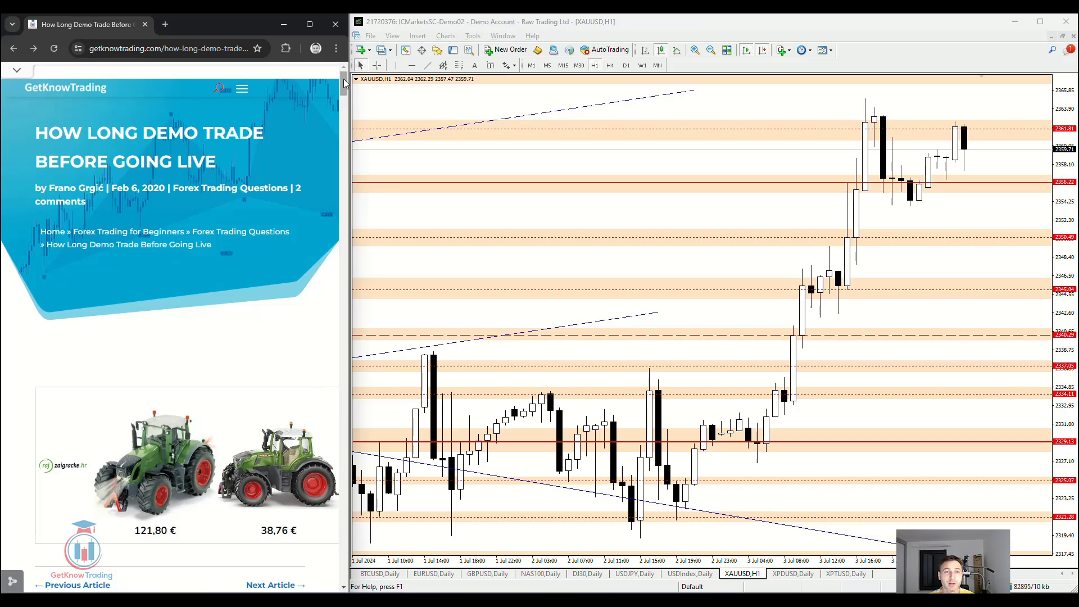
pyautogui.moveTo(344, 82); pyautogui.dragTo(345, 144)
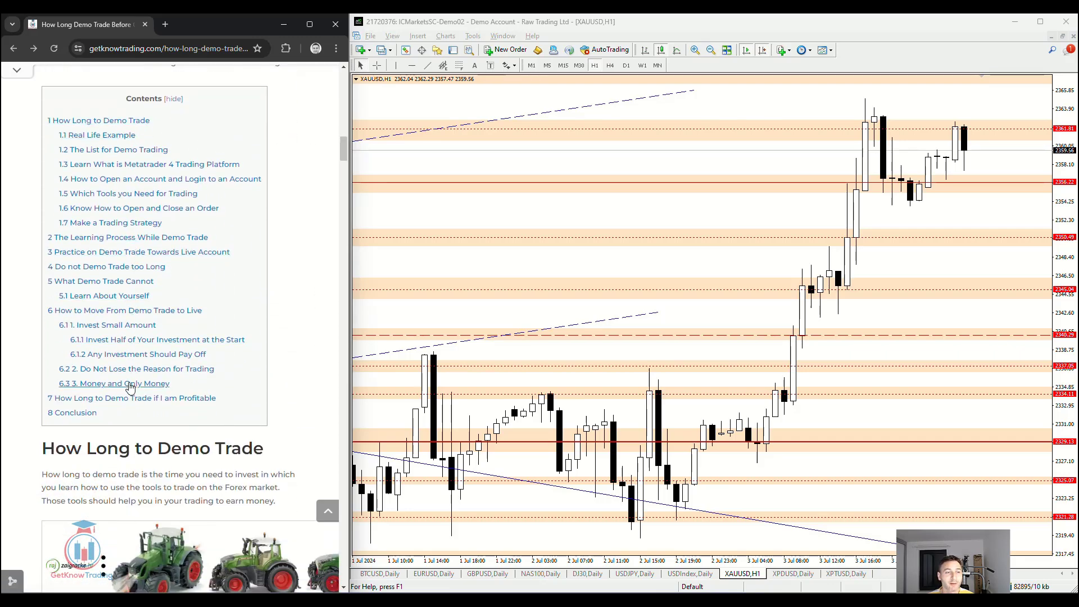
# - Activate MetaTrader 4 and open the Terminal panel with Ctrl+T to show the account balance
pyautogui.click(488, 104)
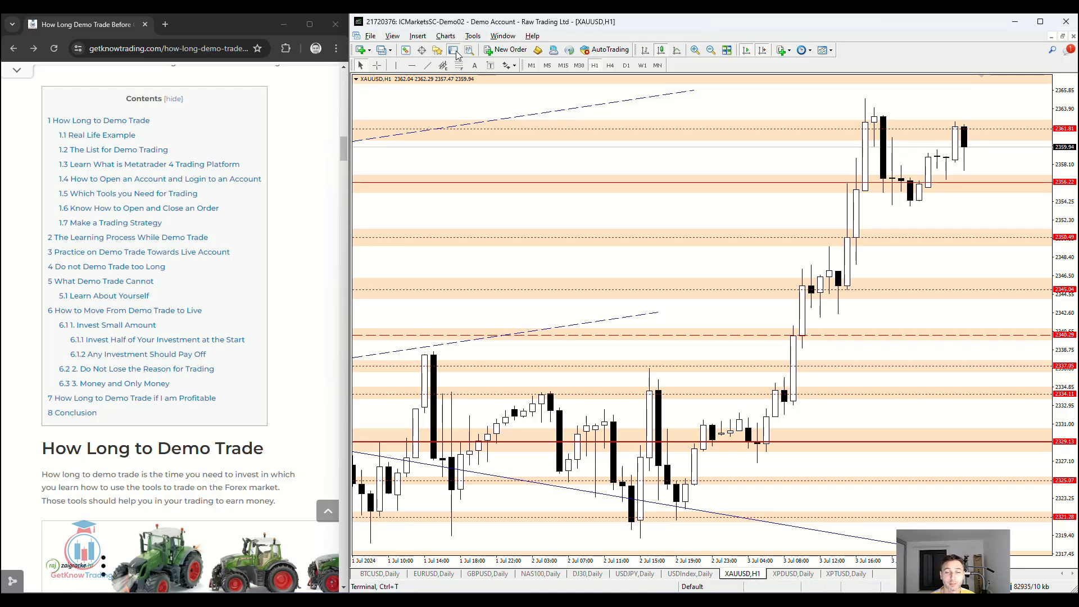
pyautogui.hotkey('ctrl', 't')
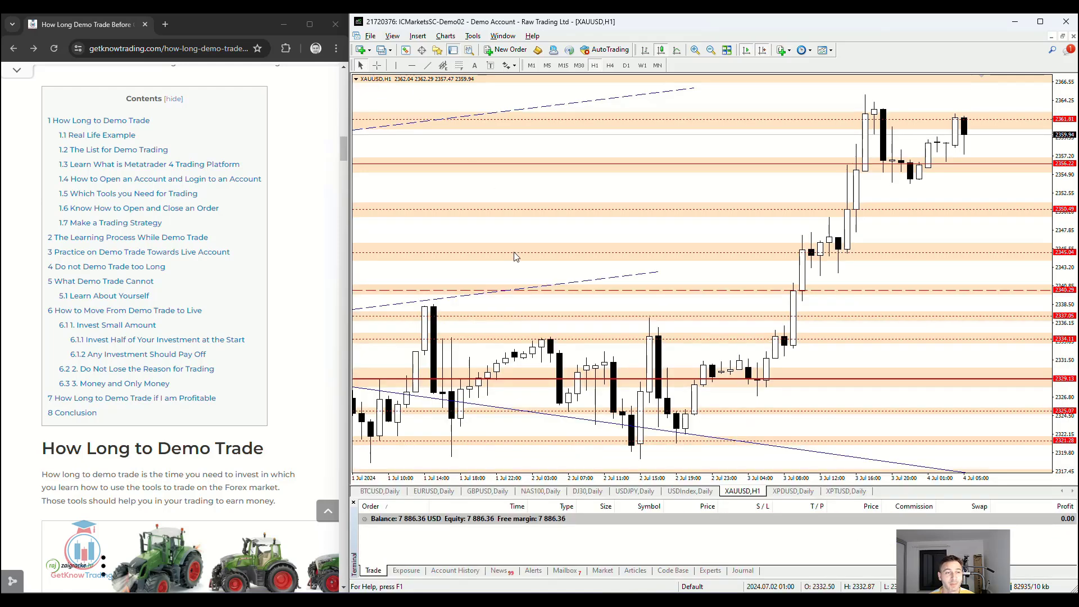
# - Nudge the Chrome article so its introductory lines sit just above the table of contents
pyautogui.click(303, 225)
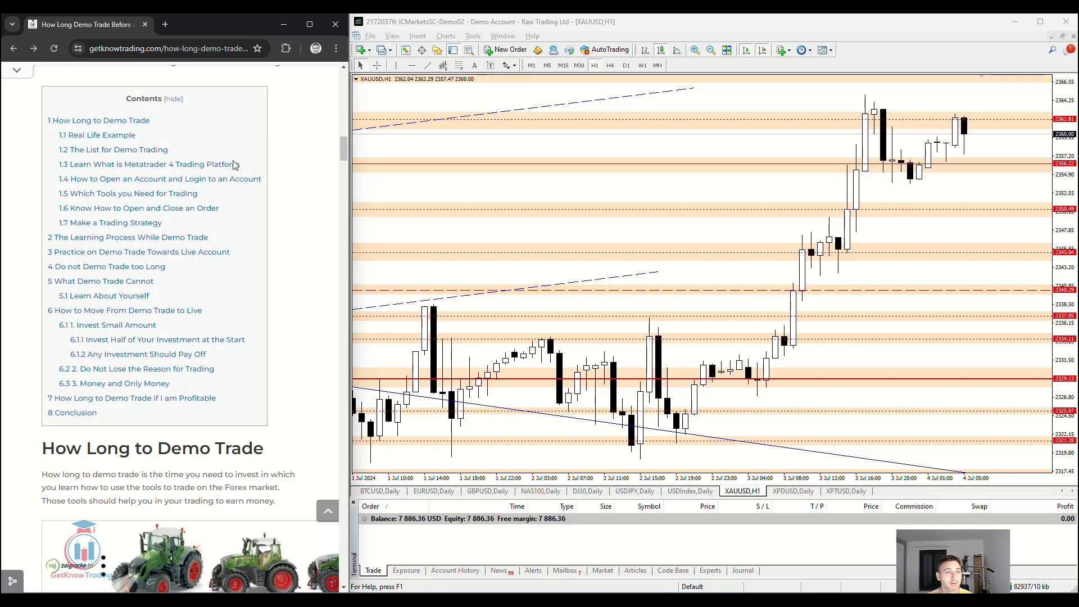
pyautogui.moveTo(343, 145); pyautogui.dragTo(345, 143)
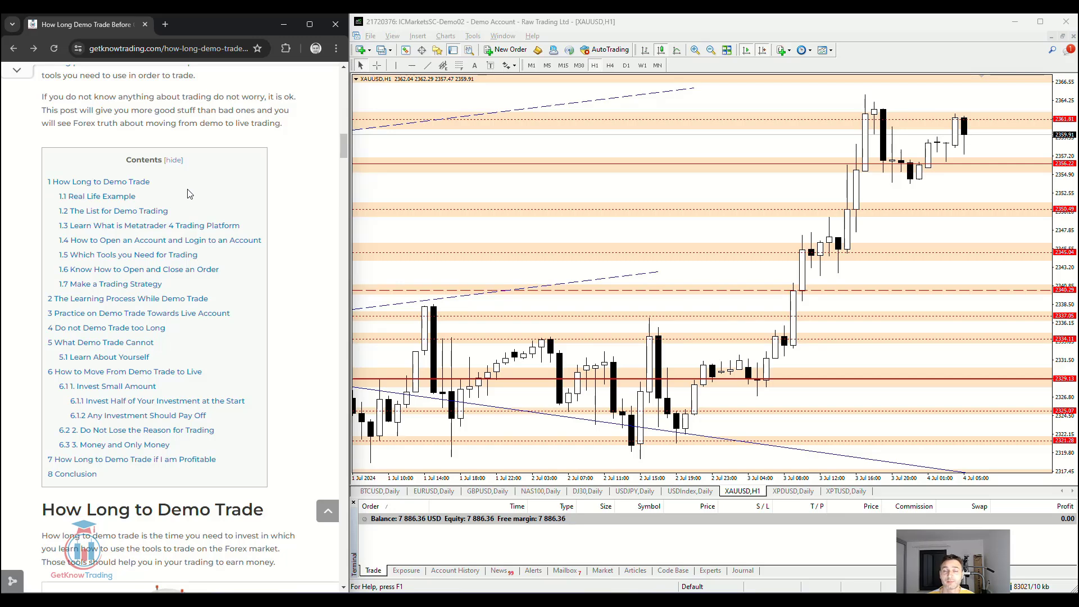
# - Switch the XAUUSD H1 chart to crosshair mode for exact price and date readout
pyautogui.scroll(-1, 189, 194)
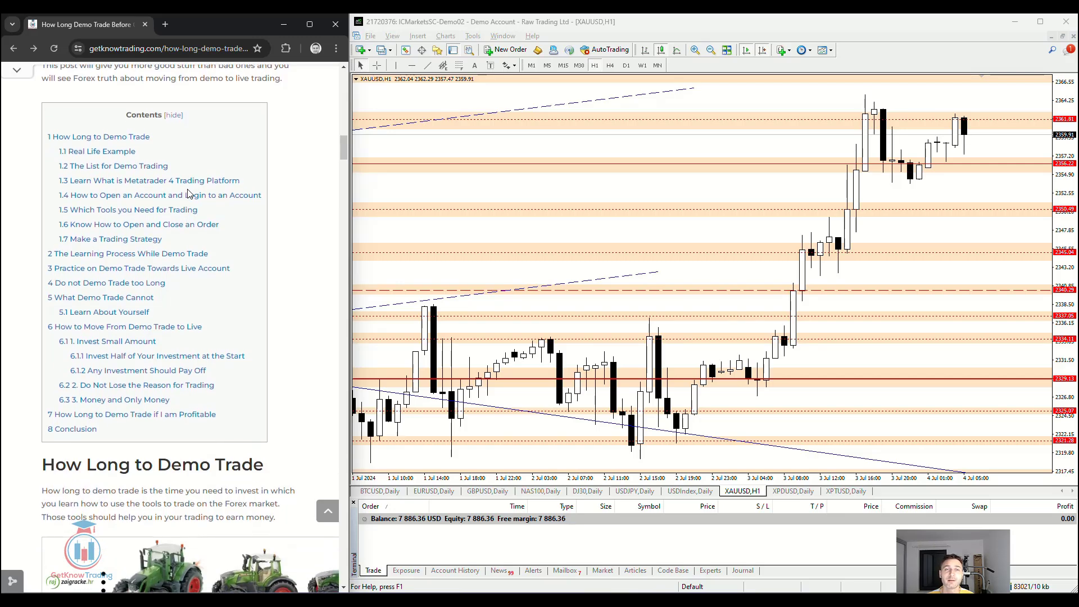
pyautogui.click(431, 522)
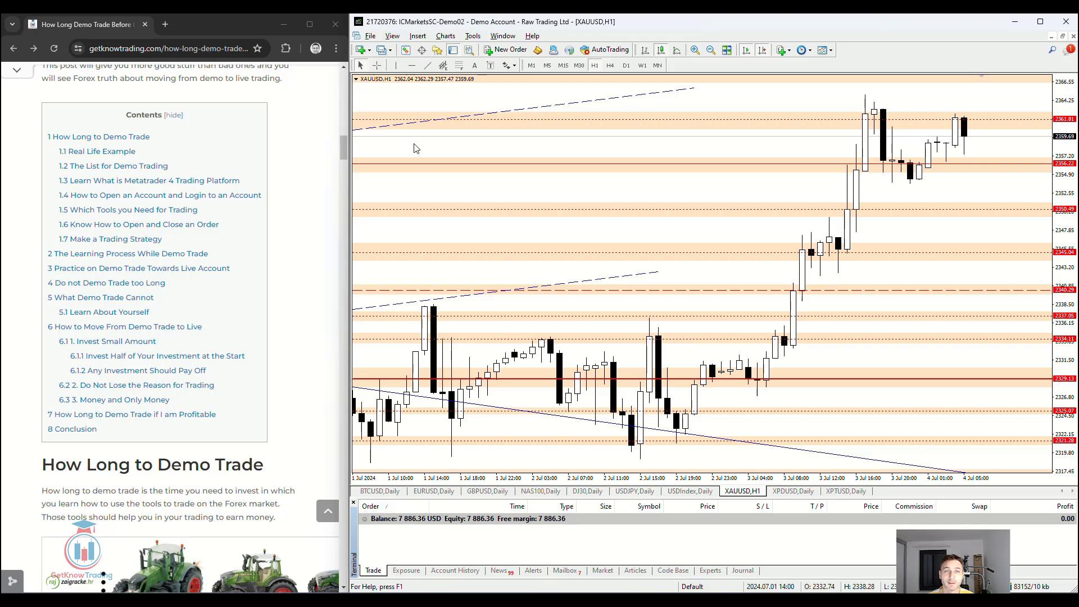
pyautogui.click(377, 65)
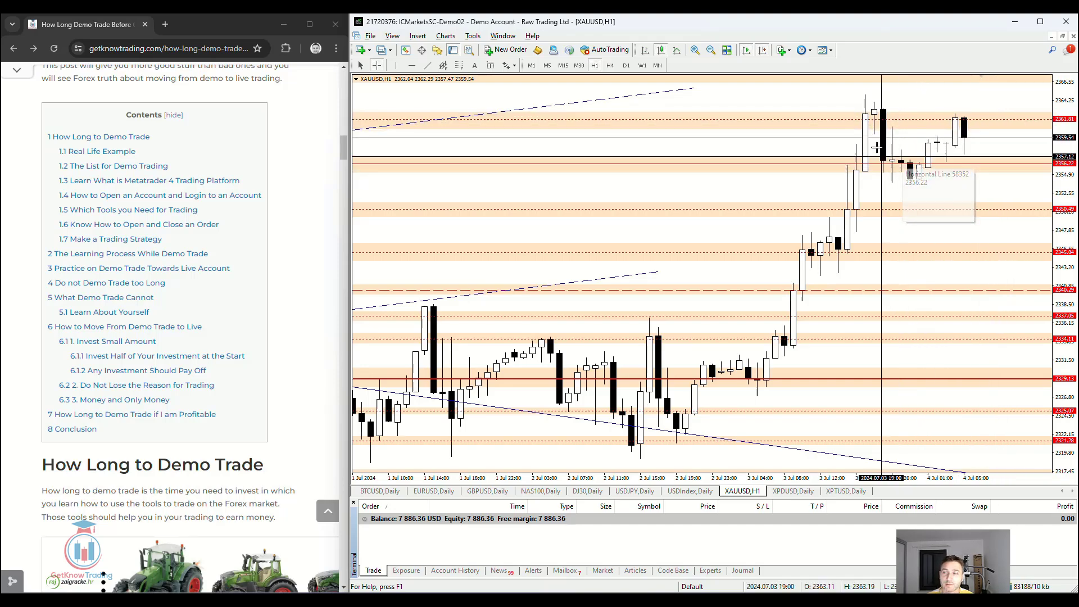
pyautogui.click(626, 66)
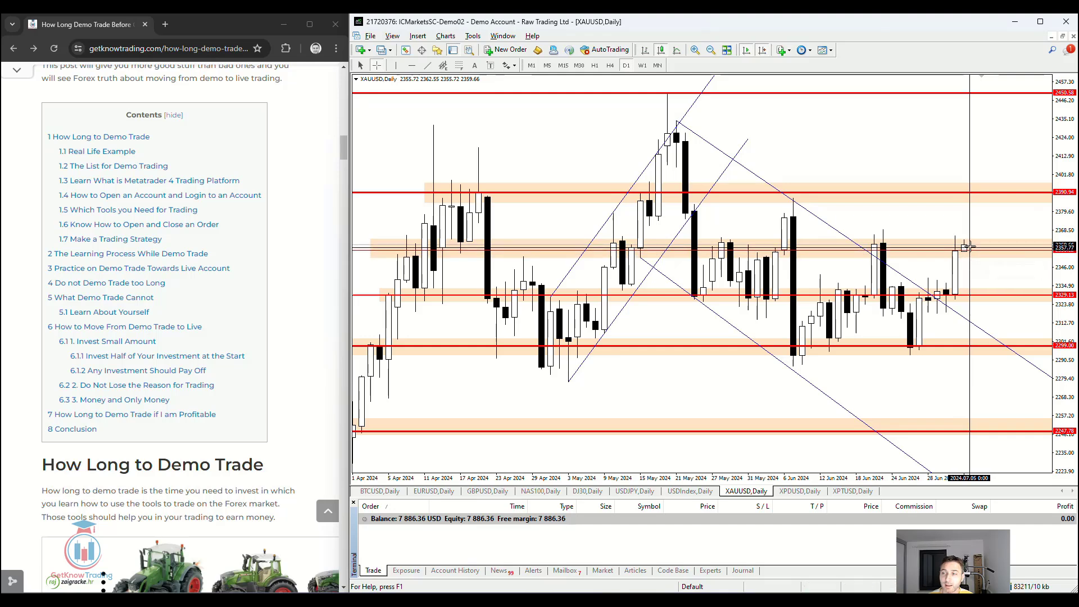
pyautogui.moveTo(969, 244)
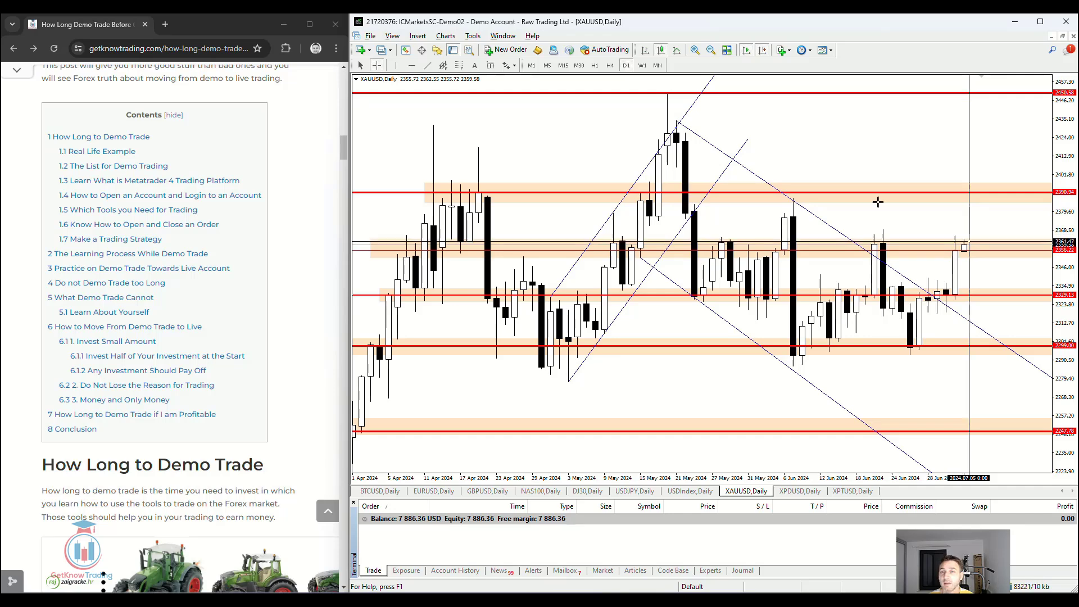
pyautogui.click(595, 66)
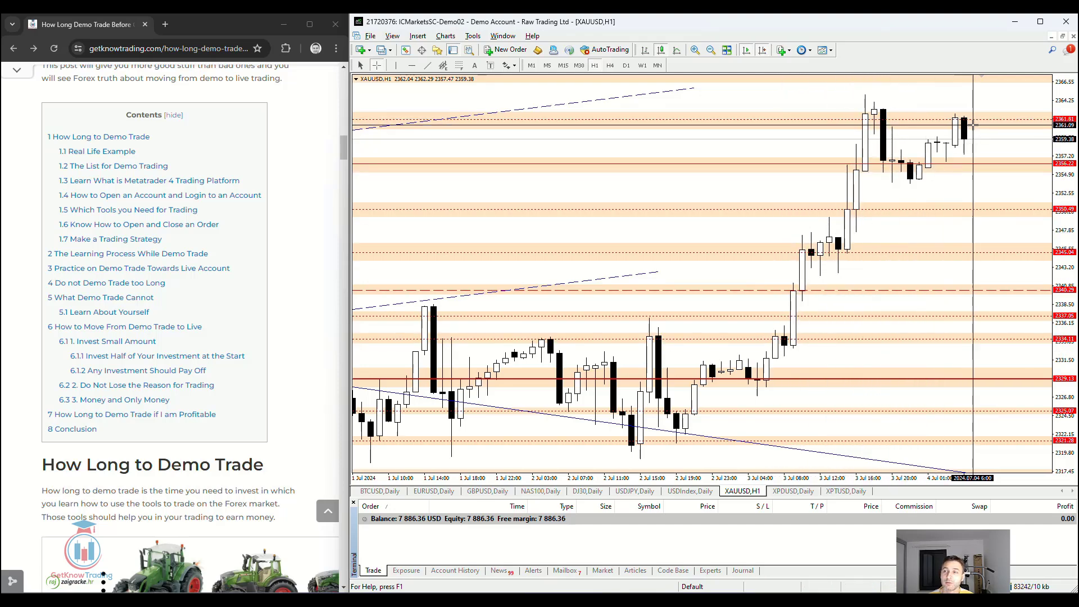
# - Measure from the latest XAUUSD H1 candle down to about 2347.56, then up toward 2365
pyautogui.moveTo(979, 139); pyautogui.dragTo(1028, 247)
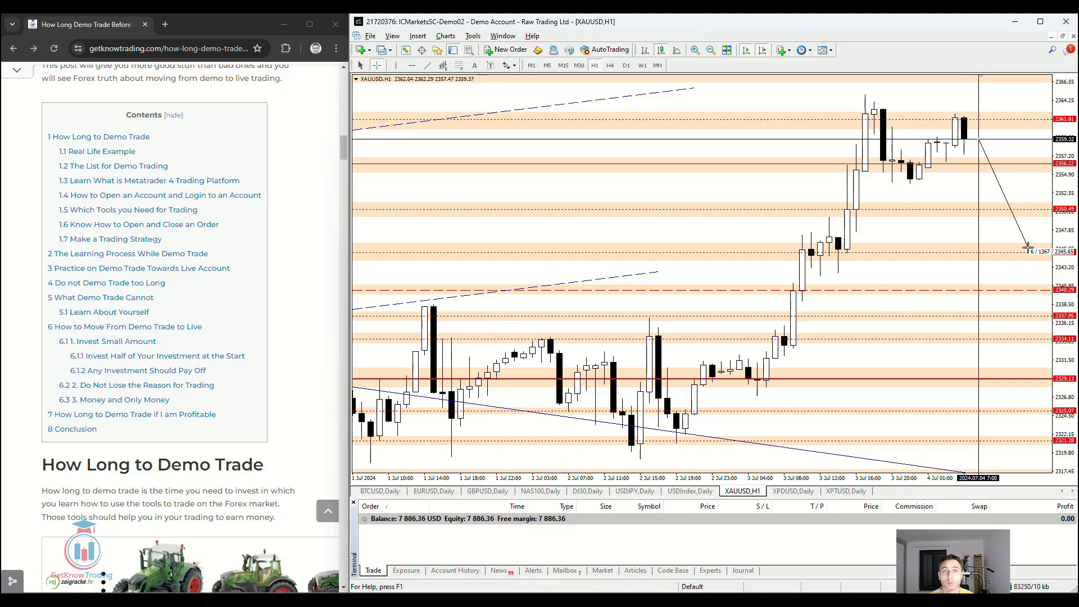
pyautogui.moveTo(1027, 248); pyautogui.dragTo(1020, 237)
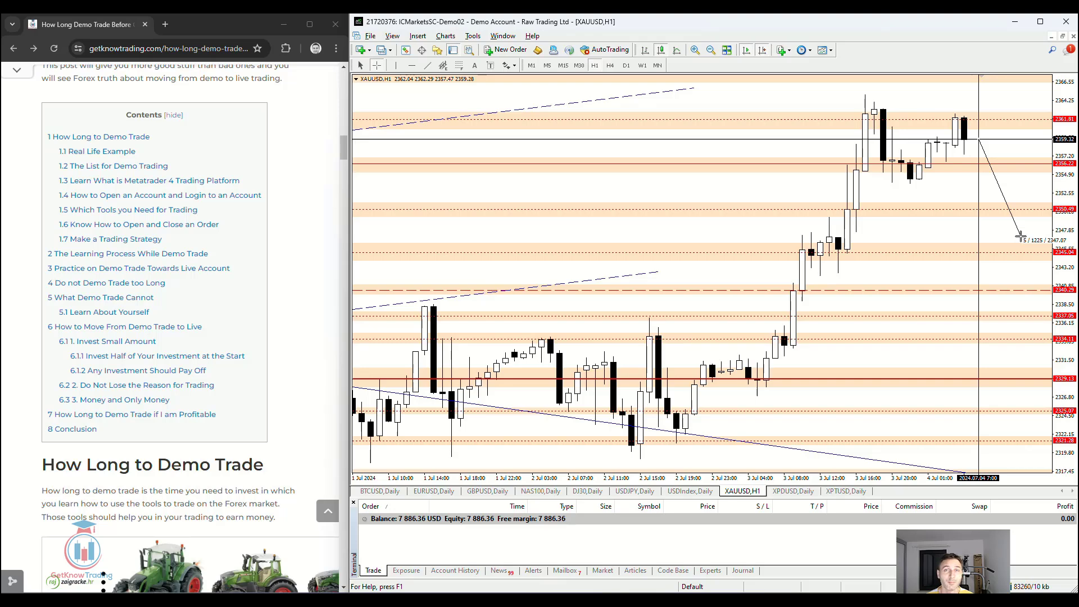
pyautogui.moveTo(1020, 237); pyautogui.dragTo(1011, 88)
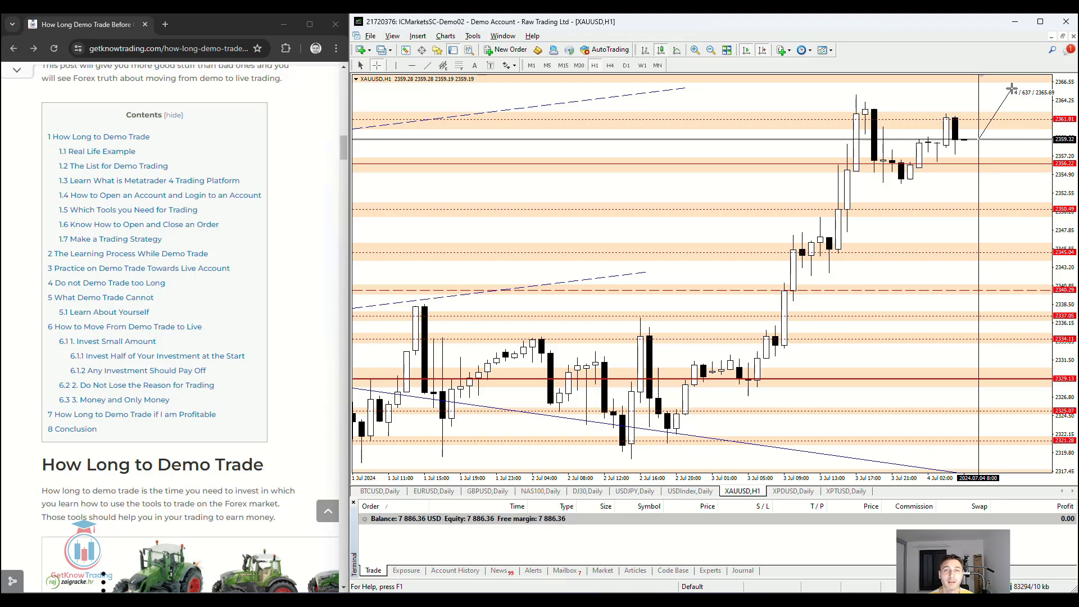
pyautogui.moveTo(1012, 88); pyautogui.dragTo(1012, 88)
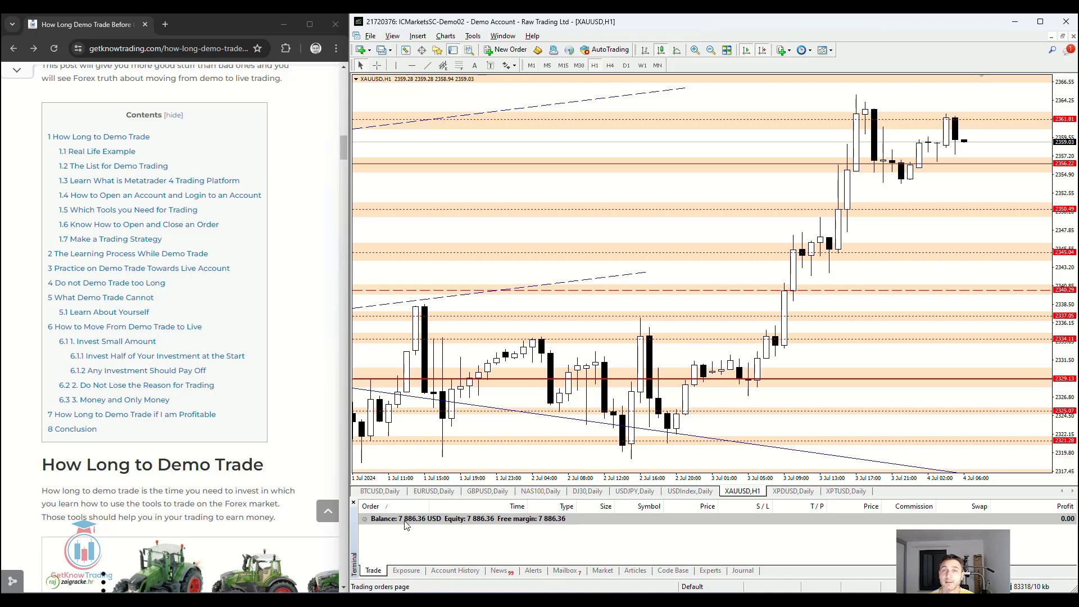
# - Re-enable the crosshair and measure bars and points upward from the latest candle again
pyautogui.click(376, 65)
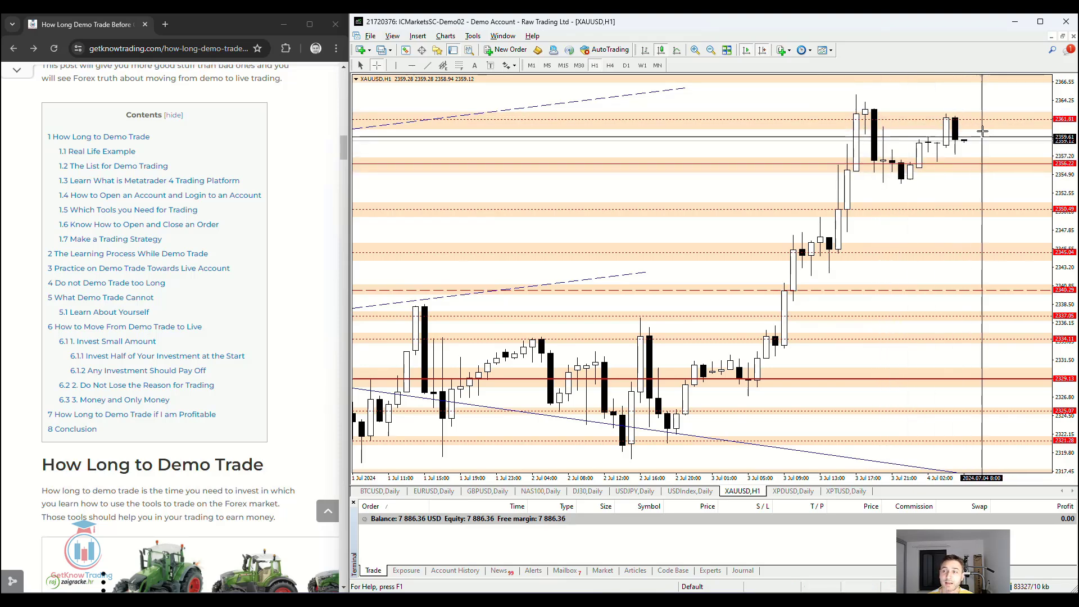
pyautogui.moveTo(980, 140); pyautogui.dragTo(1026, 188)
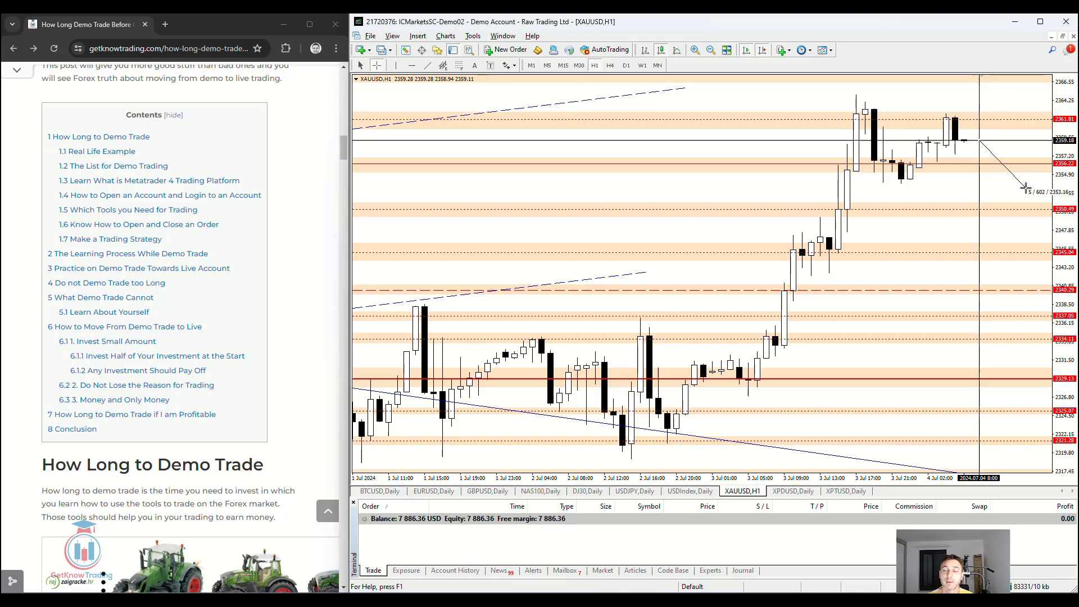
pyautogui.moveTo(1026, 188); pyautogui.dragTo(1019, 182)
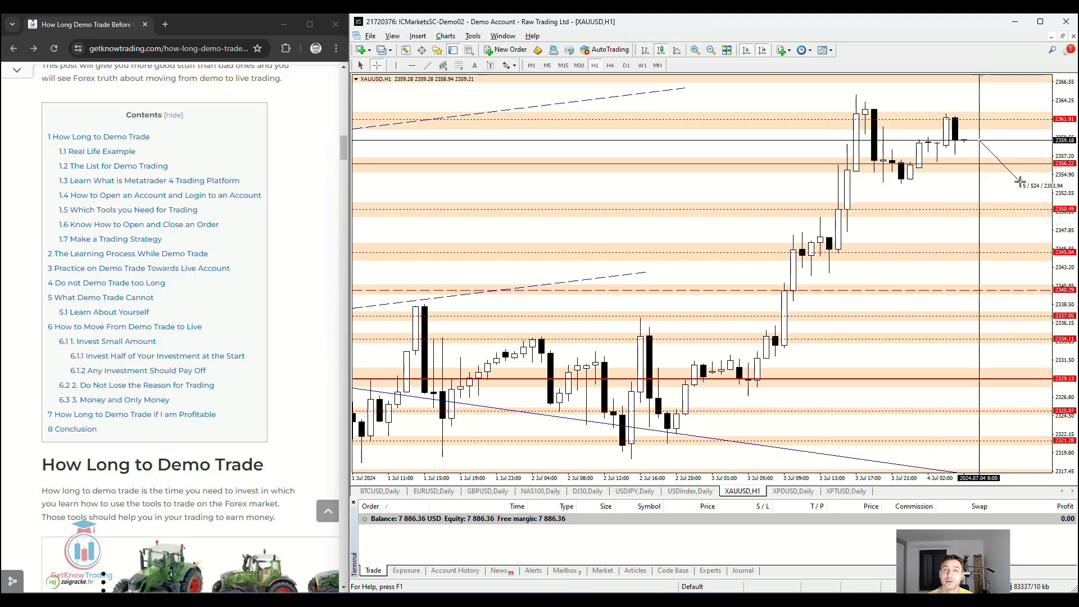
pyautogui.moveTo(1019, 181); pyautogui.dragTo(1000, 91)
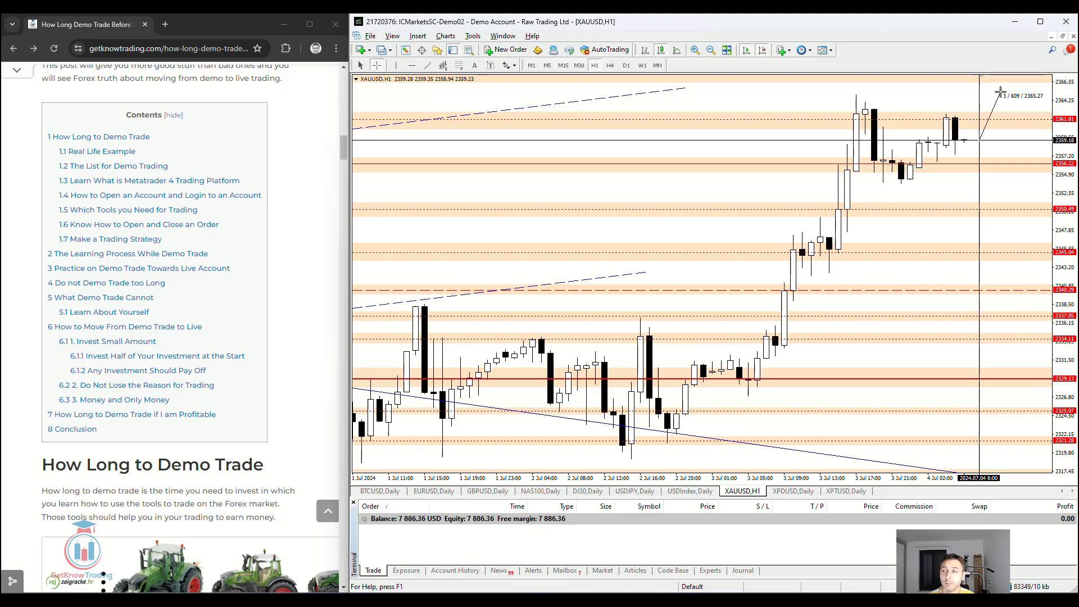
pyautogui.moveTo(1000, 91); pyautogui.dragTo(972, 142)
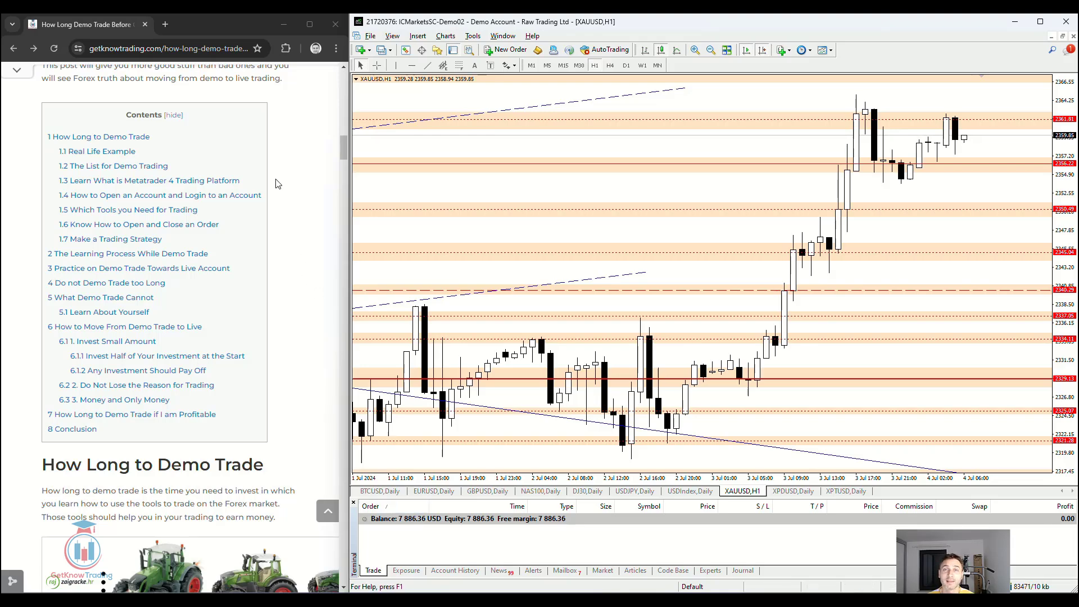
# - Jump the article to '1.2 The List for Demo Trading' and show MT4's Market Watch list
pyautogui.click(129, 166)
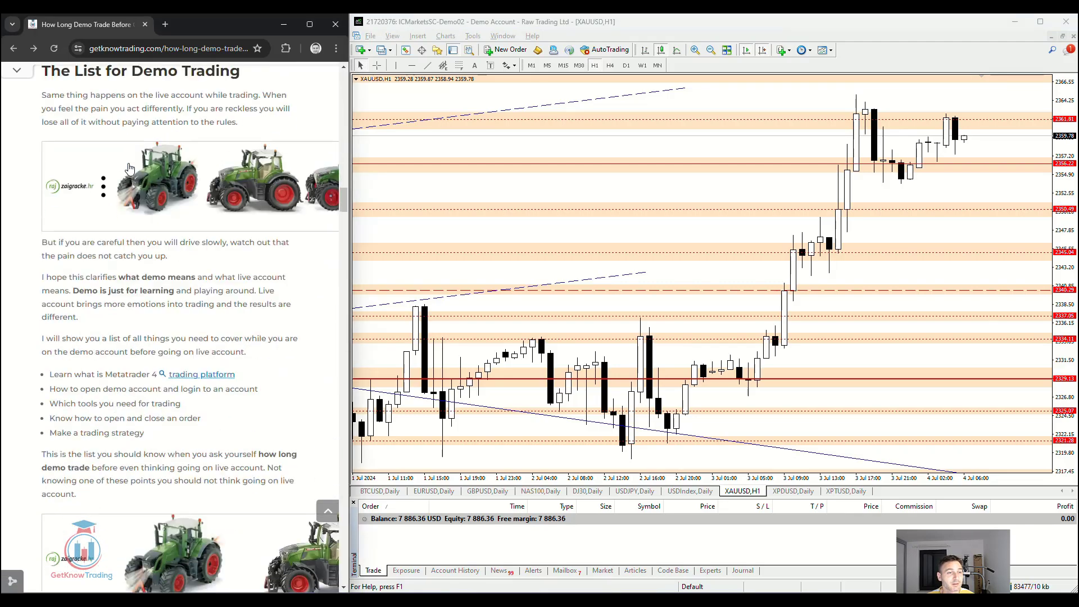
pyautogui.scroll(-1, 225, 255)
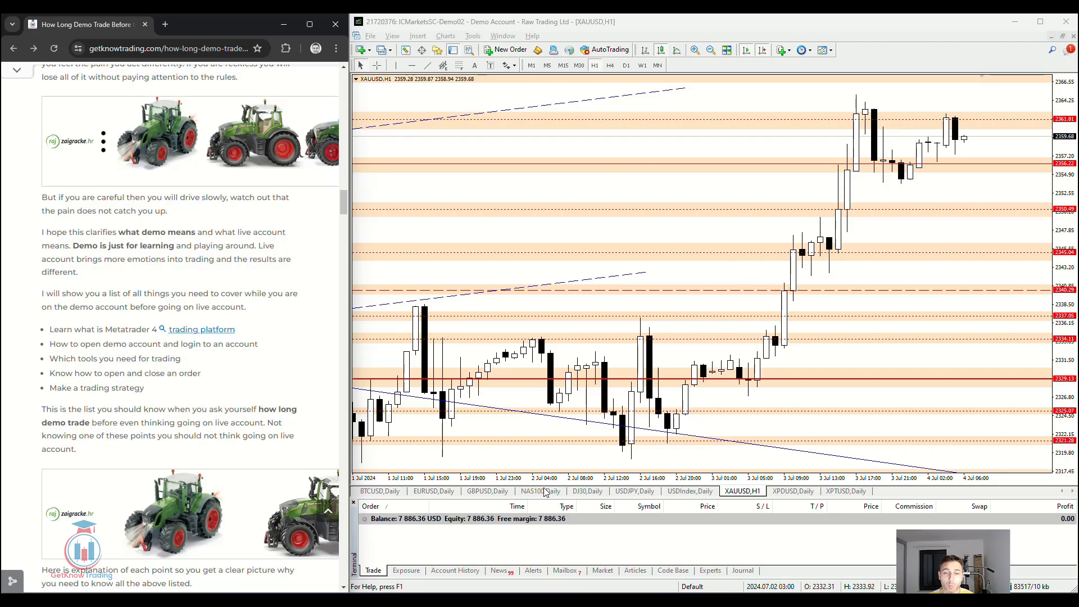
pyautogui.click(406, 50)
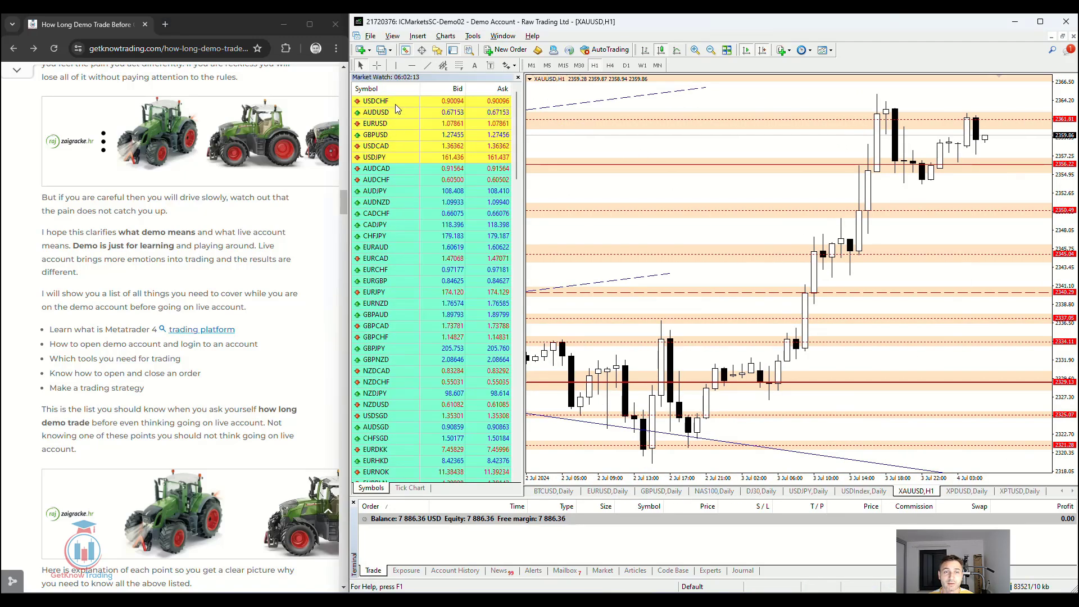
# - Open a USDCHF H1 chart, hide Market Watch and Terminal, enable Chart Shift, then close USDCHF
pyautogui.rightClick(395, 103)
pyautogui.click(431, 126)
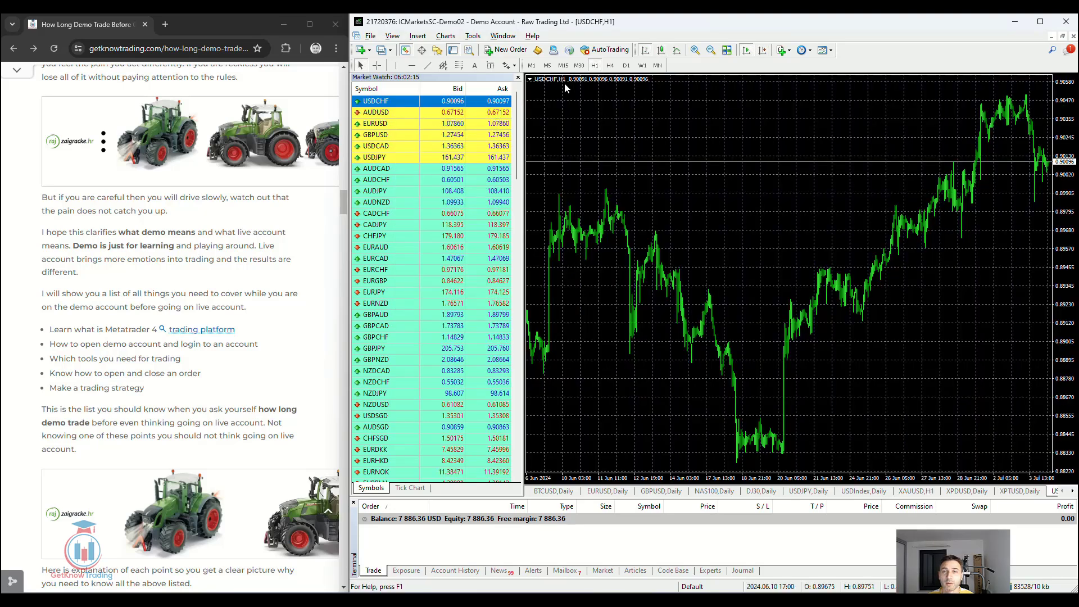
pyautogui.click(406, 50)
pyautogui.click(453, 51)
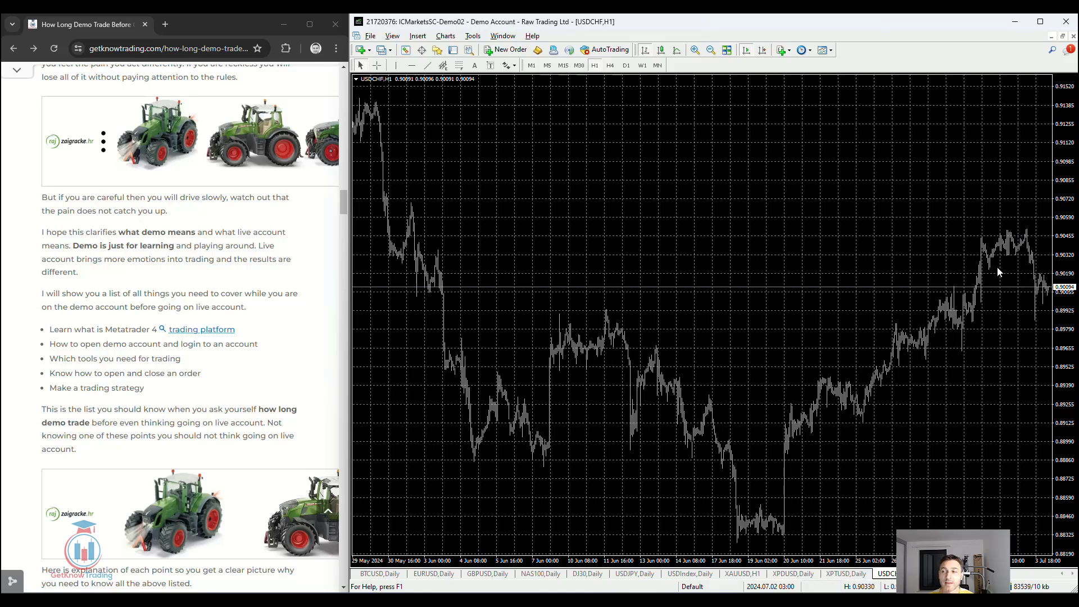
pyautogui.click(762, 50)
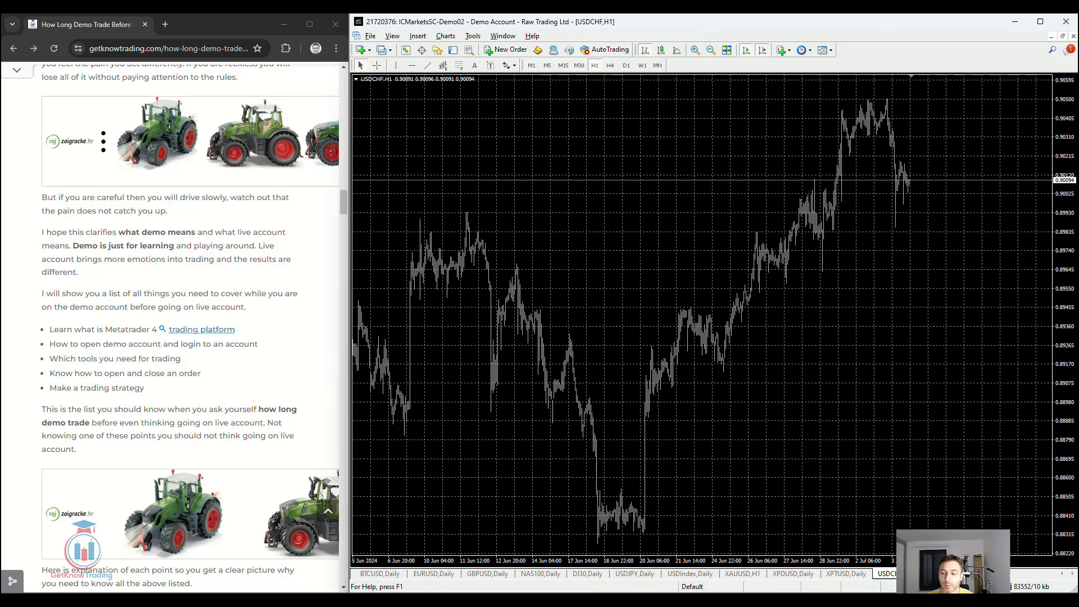
pyautogui.rightClick(898, 573)
pyautogui.click(927, 490)
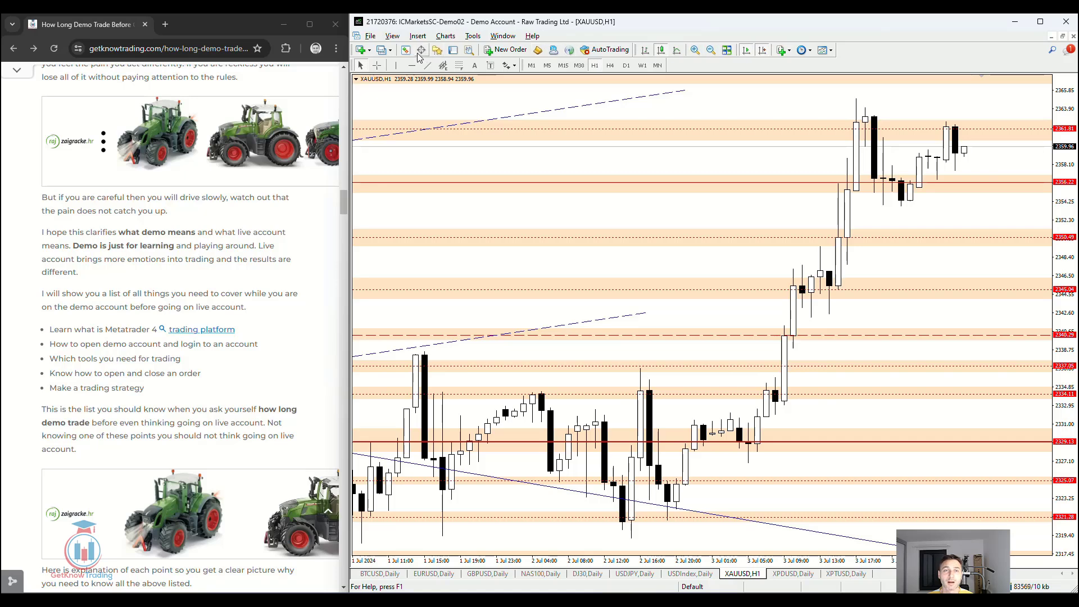
# - Restore the Terminal and review a XAUUSD 1.00-lot Market Execution order ticket, closing it unplaced
pyautogui.click(453, 51)
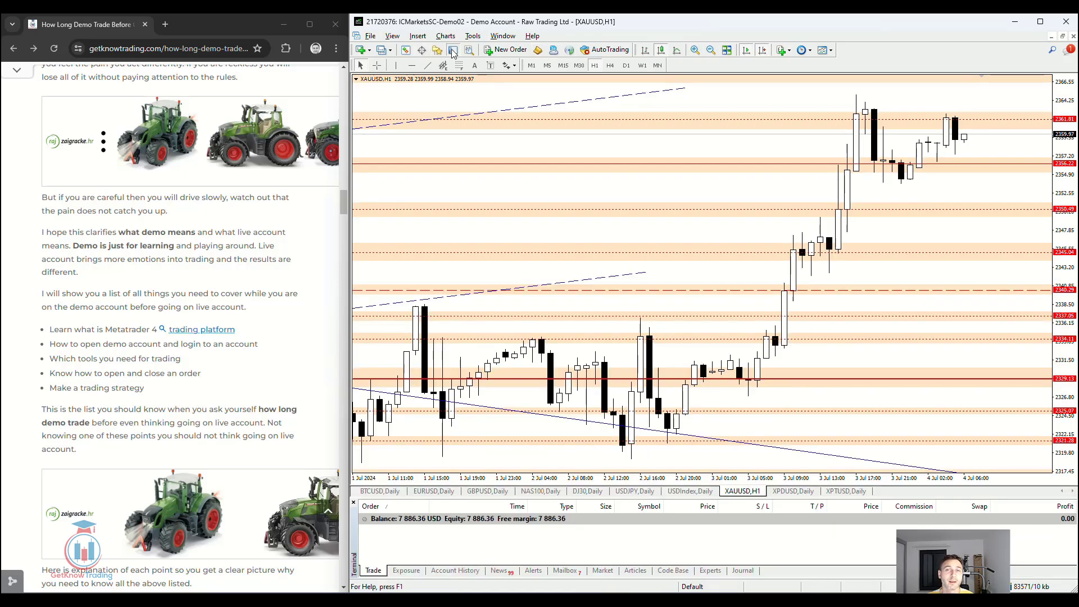
pyautogui.click(508, 49)
pyautogui.moveTo(624, 364); pyautogui.dragTo(614, 232)
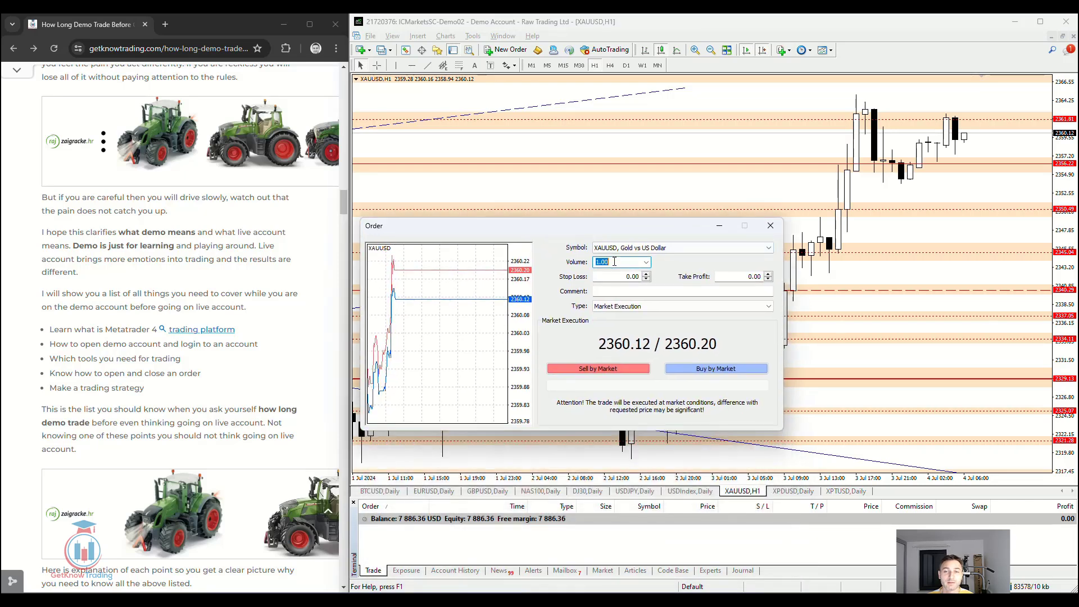
pyautogui.click(623, 277)
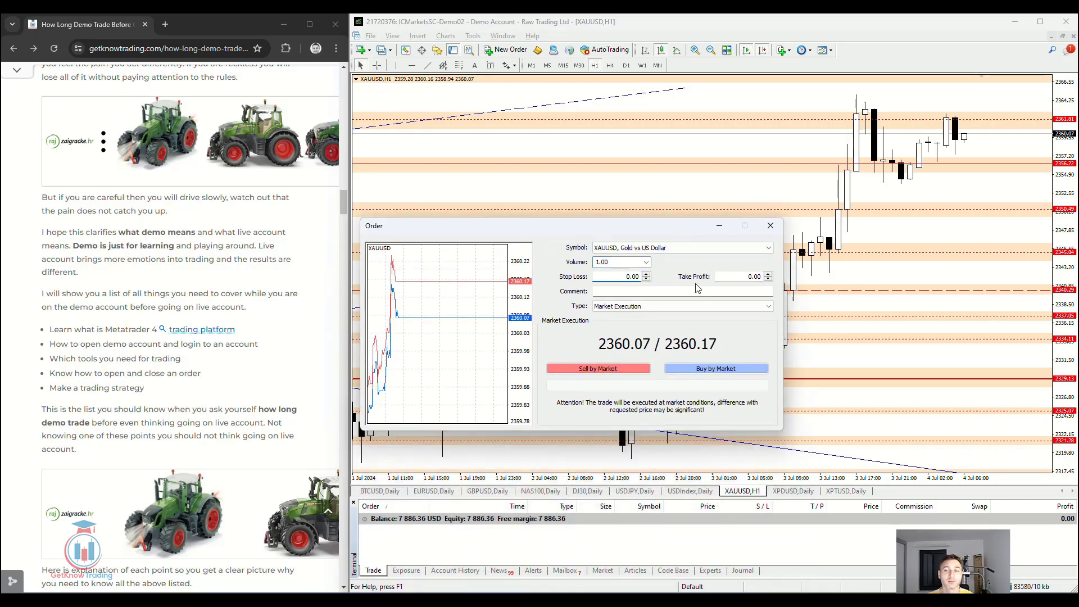
pyautogui.click(612, 307)
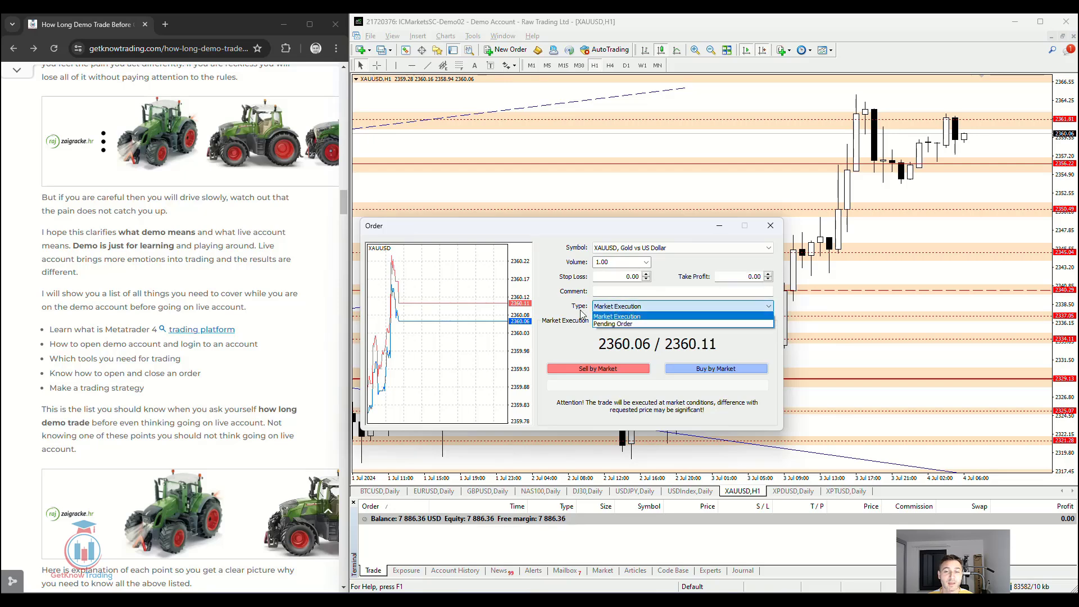
pyautogui.click(641, 318)
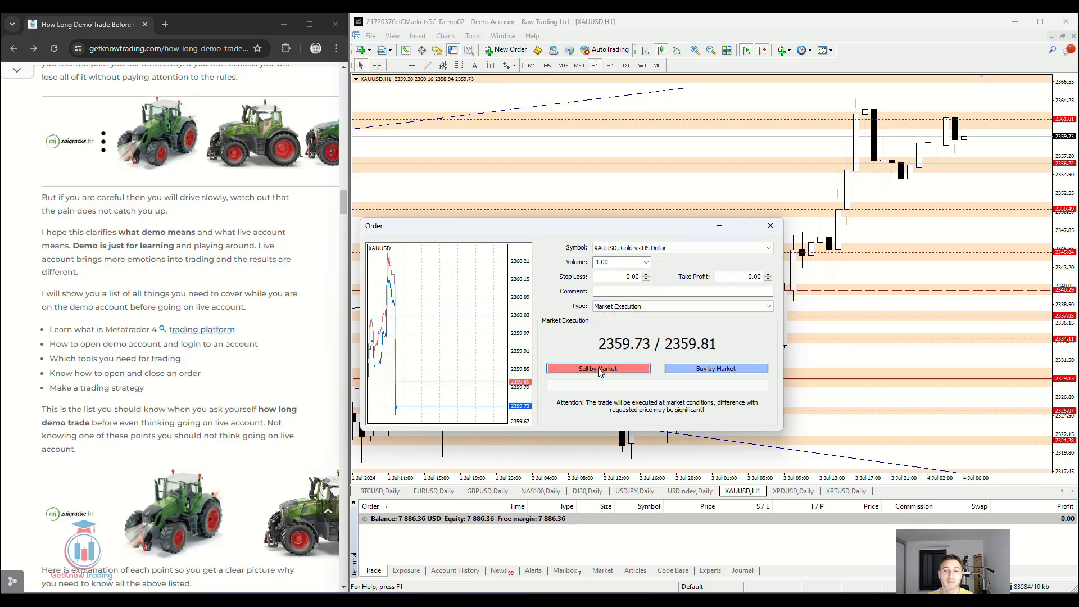
pyautogui.click(770, 225)
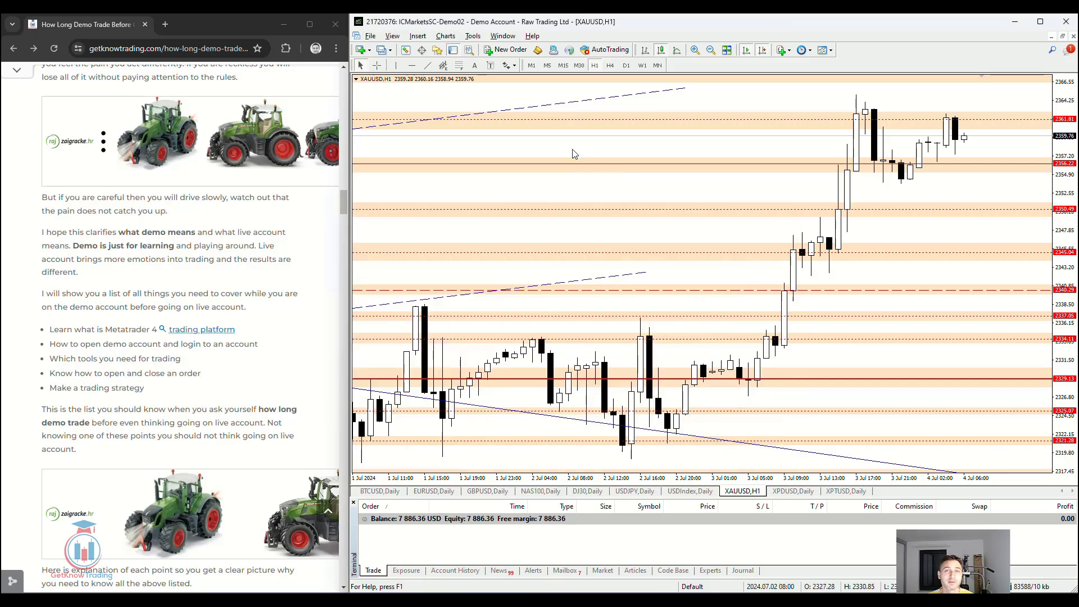